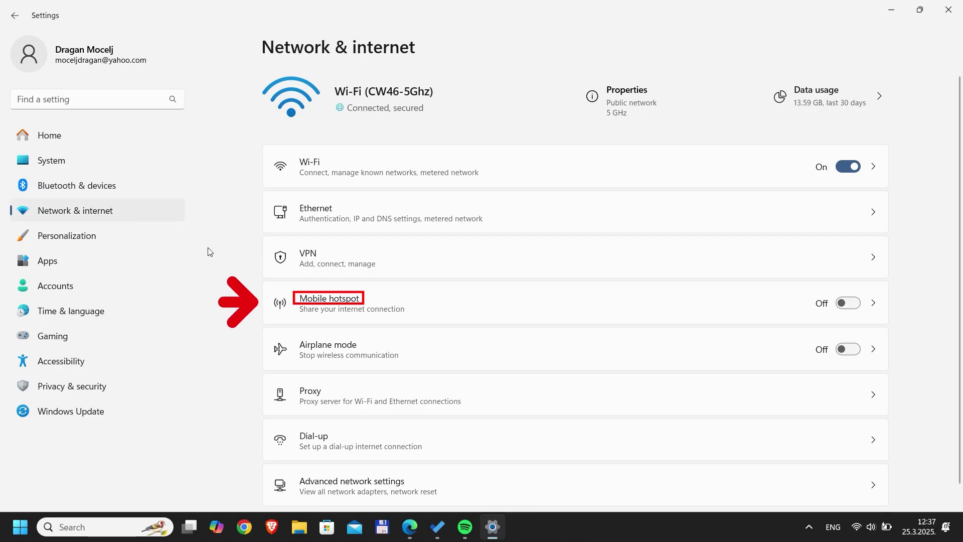
Turn on the mobile hotspot and save PIAVPN as its network name
left_click(511, 298)
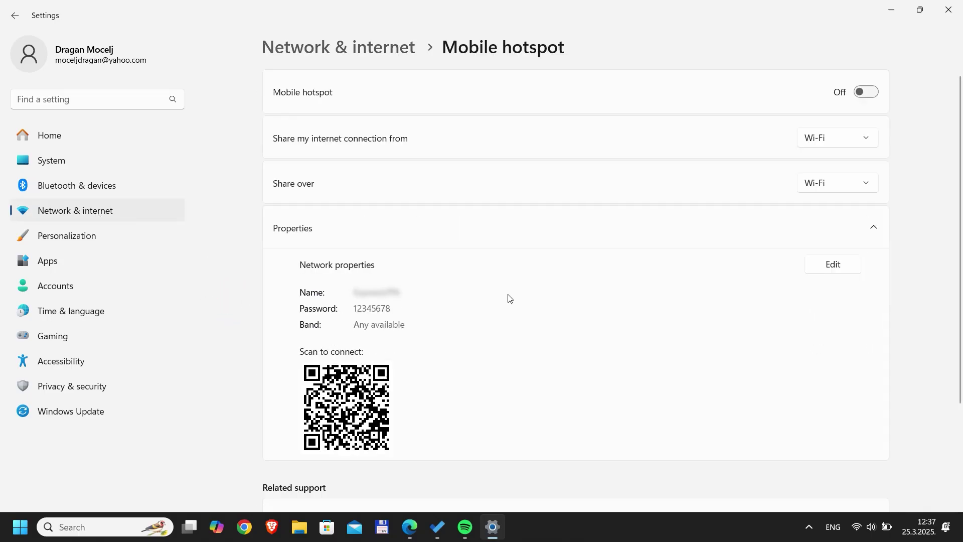
left_click(866, 92)
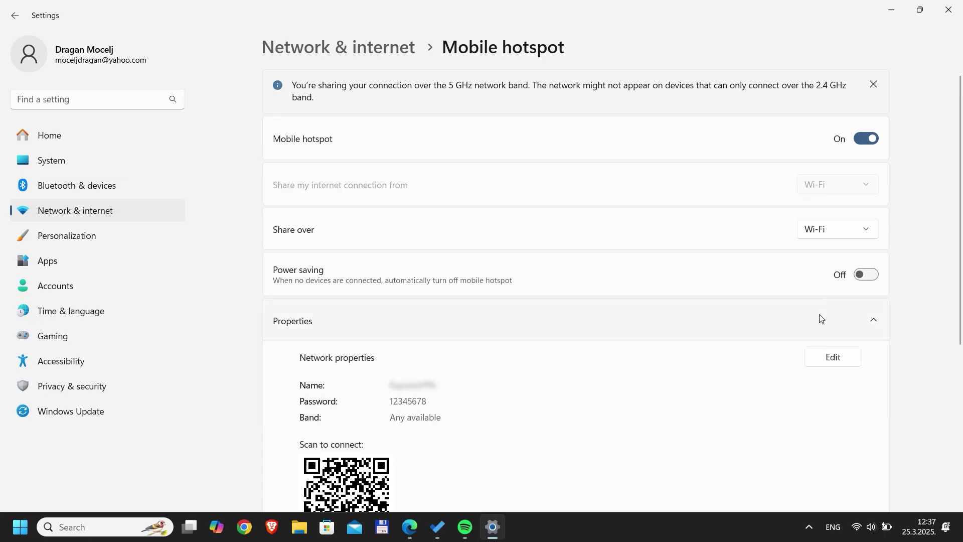
left_click(829, 359)
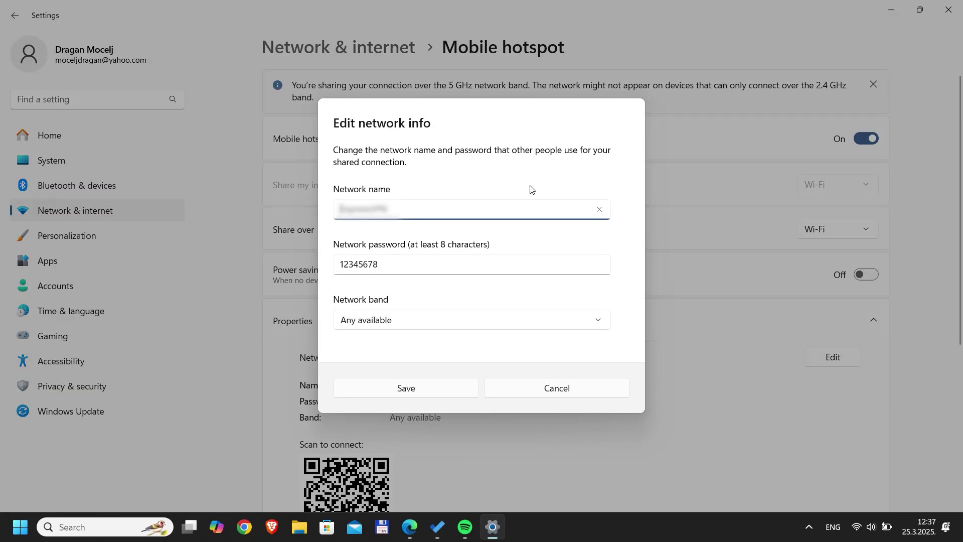
left_click_drag(434, 206, 291, 209)
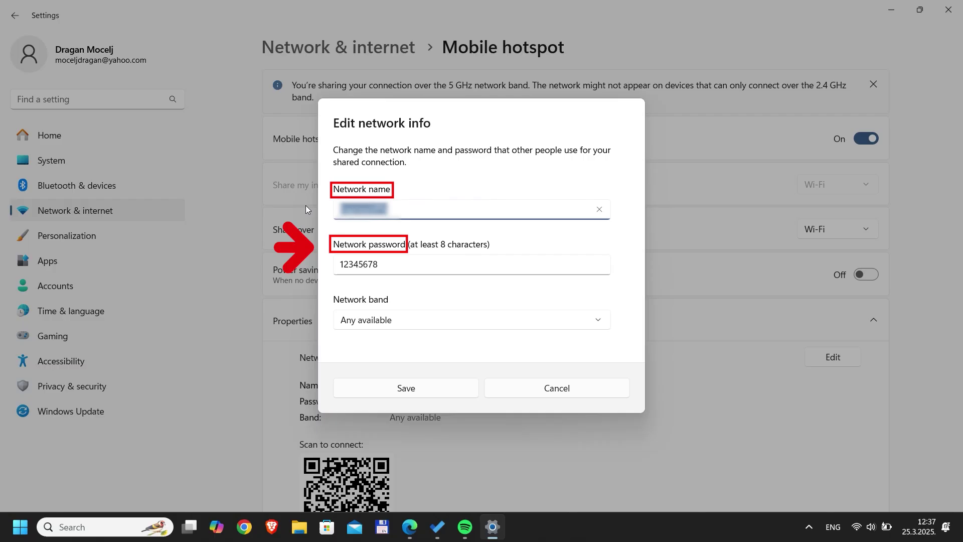
type("PIAVPN")
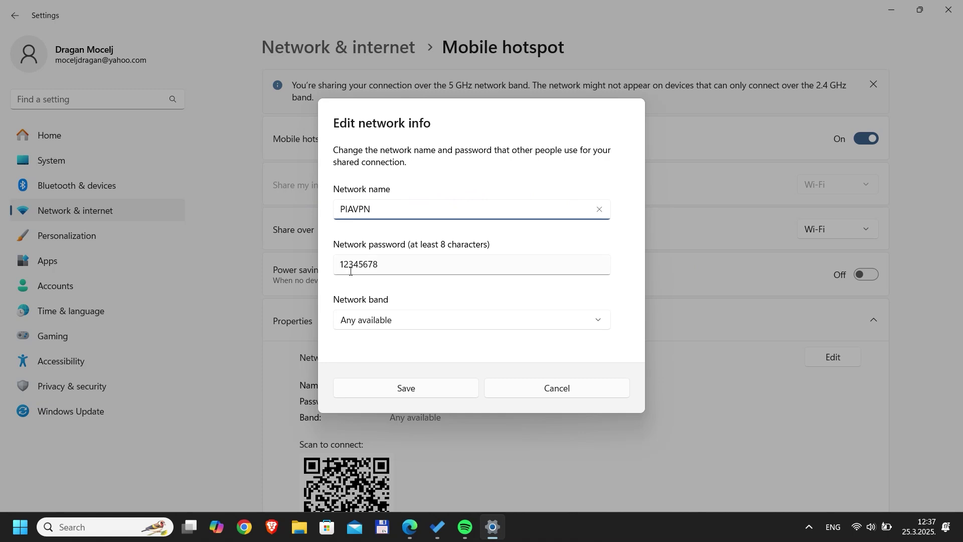
left_click(425, 397)
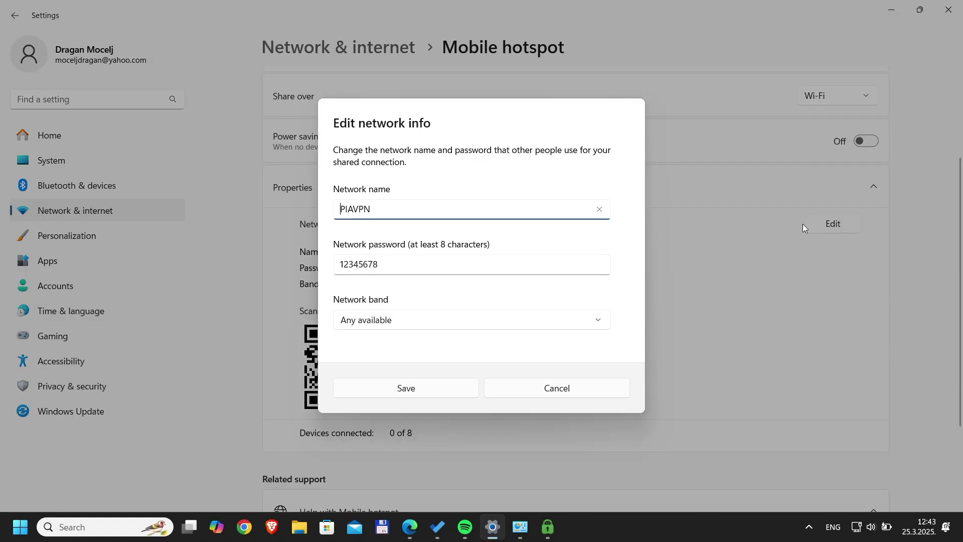
Choose 2.4 GHz as the hotspot's network band
left_click(474, 325)
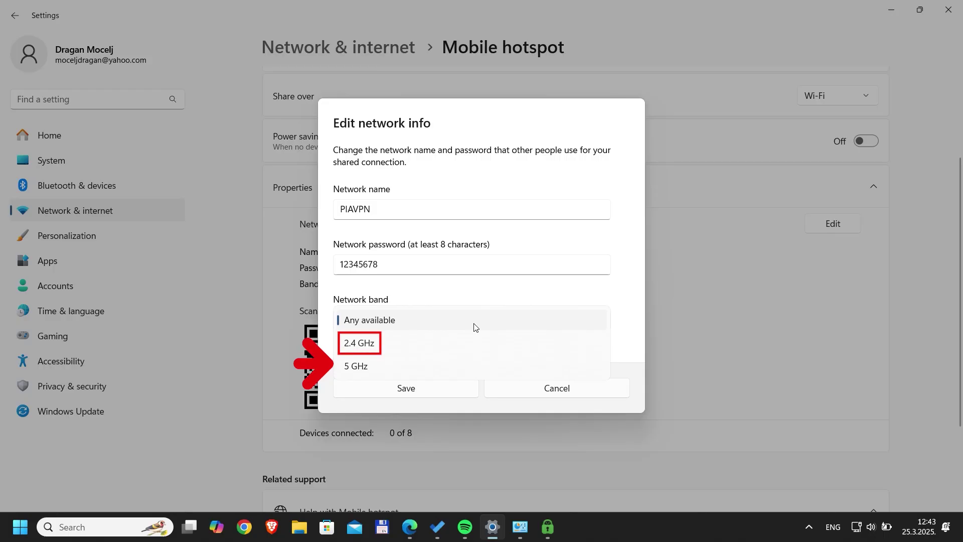
left_click(410, 342)
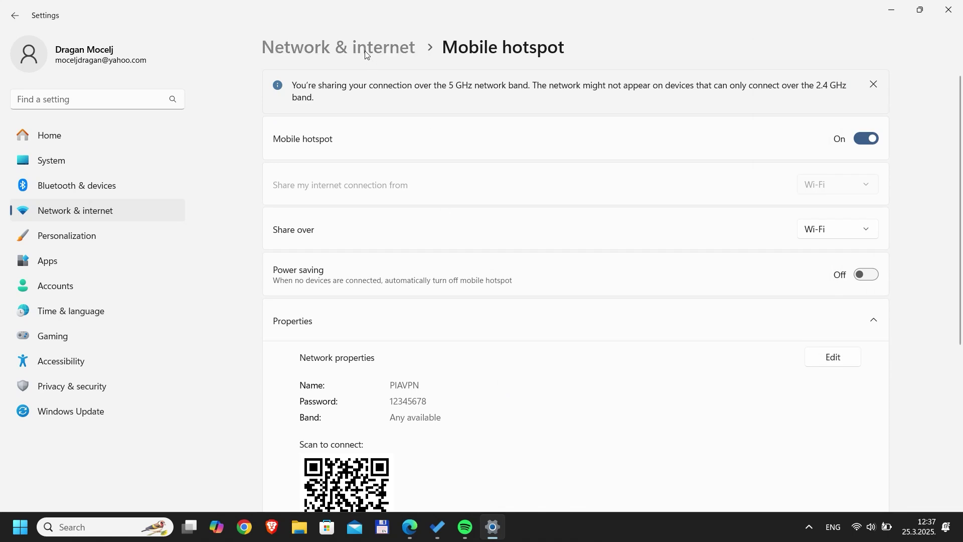
Return to the Network & internet overview and open the Control Panel list of network connections
left_click(366, 49)
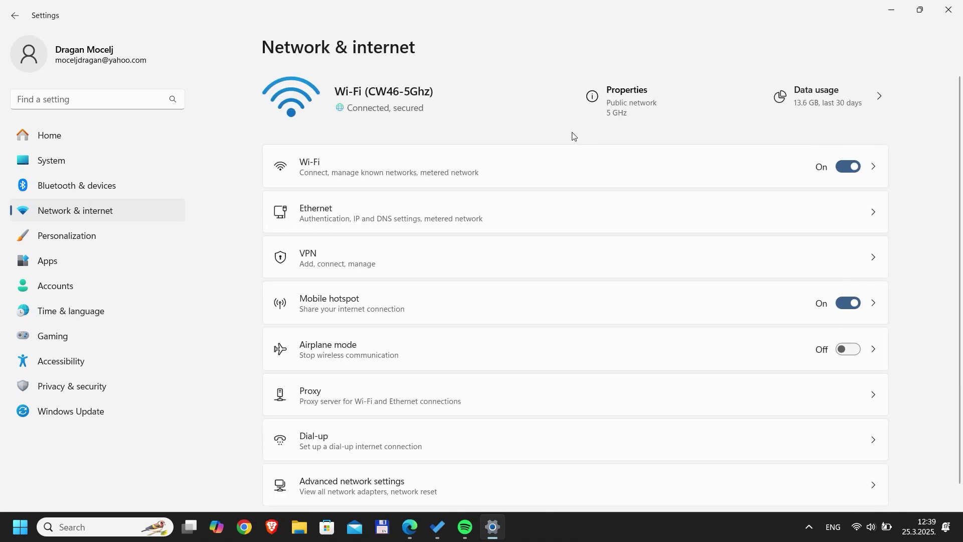
left_click(78, 527)
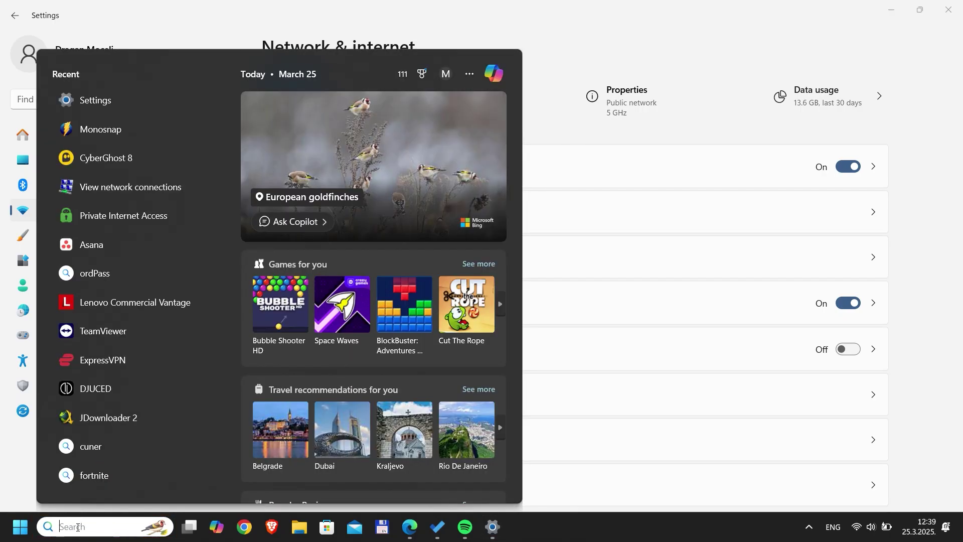
type("net")
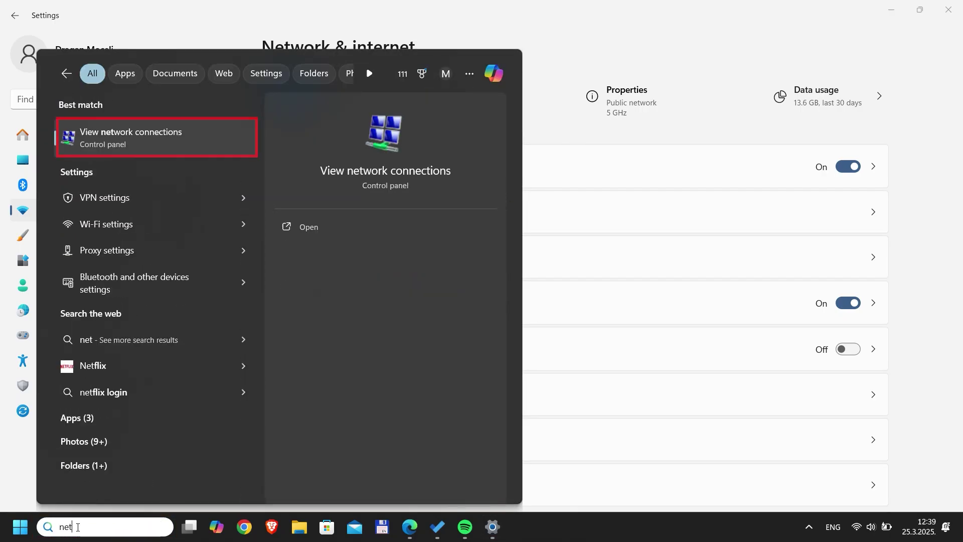
left_click(155, 143)
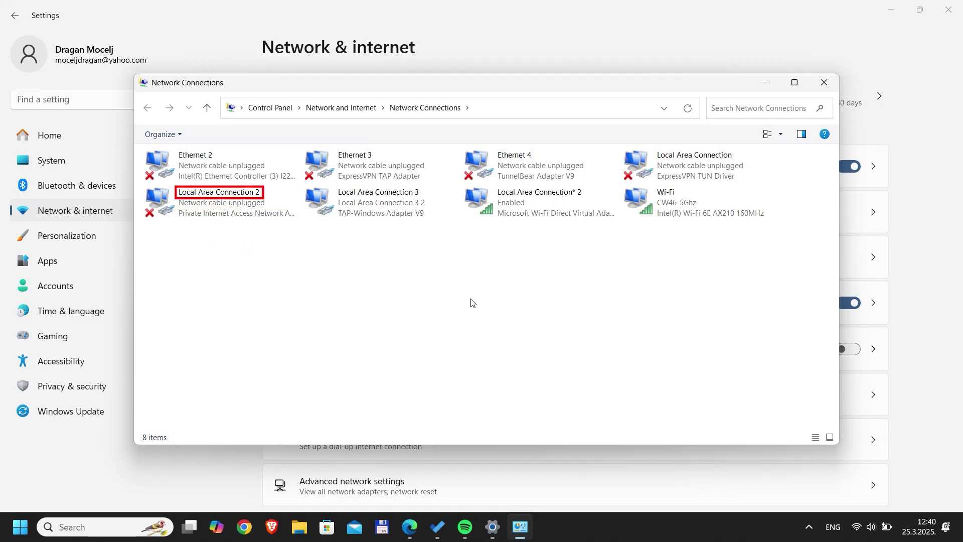
Allow other network users to connect through Local Area Connection 2, the Private Internet Access adapter, and accept moving Internet Connection Sharing to it
left_click(234, 216)
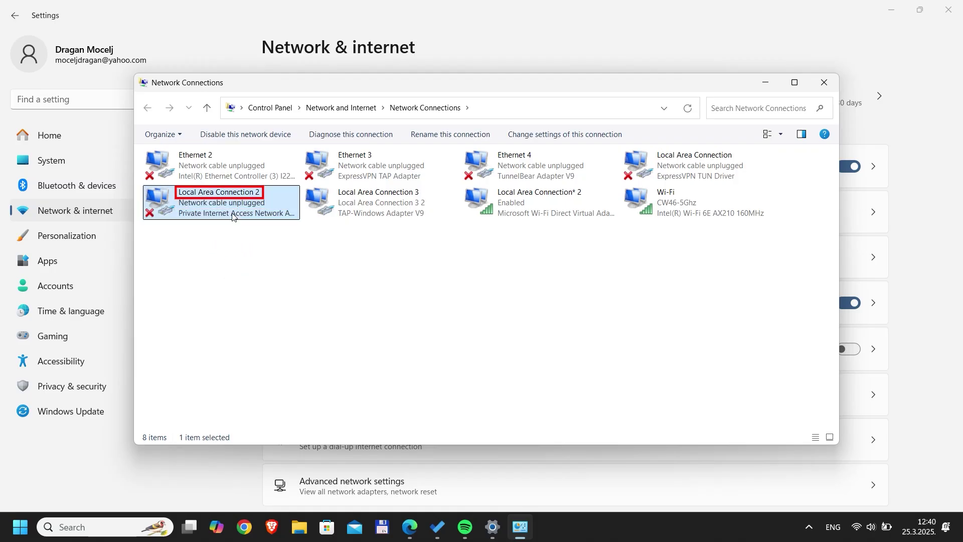
right_click(240, 211)
left_click(279, 329)
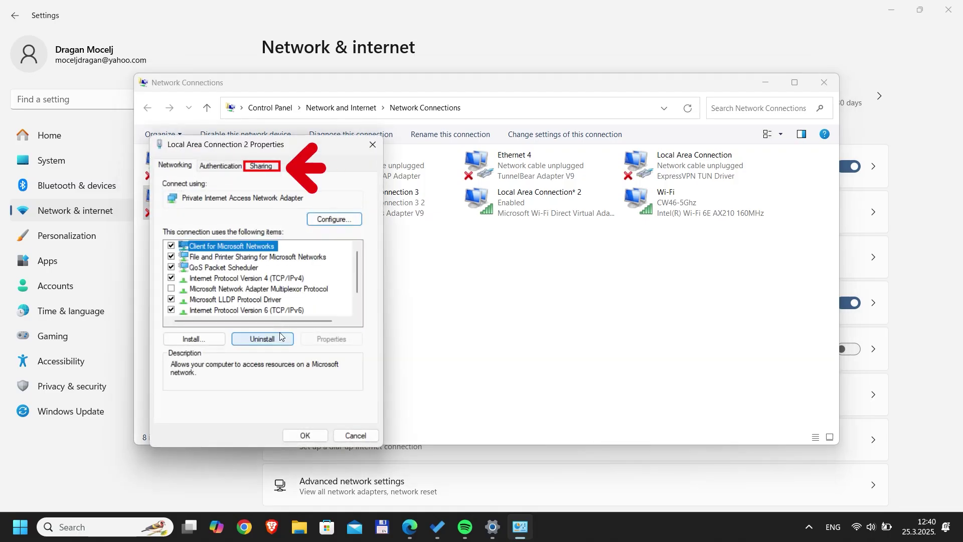
left_click(261, 166)
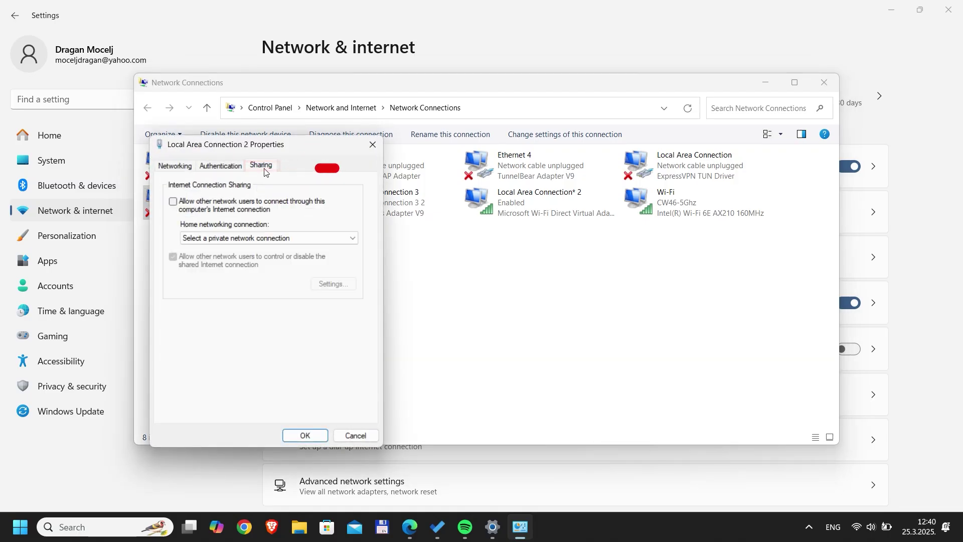
left_click(173, 201)
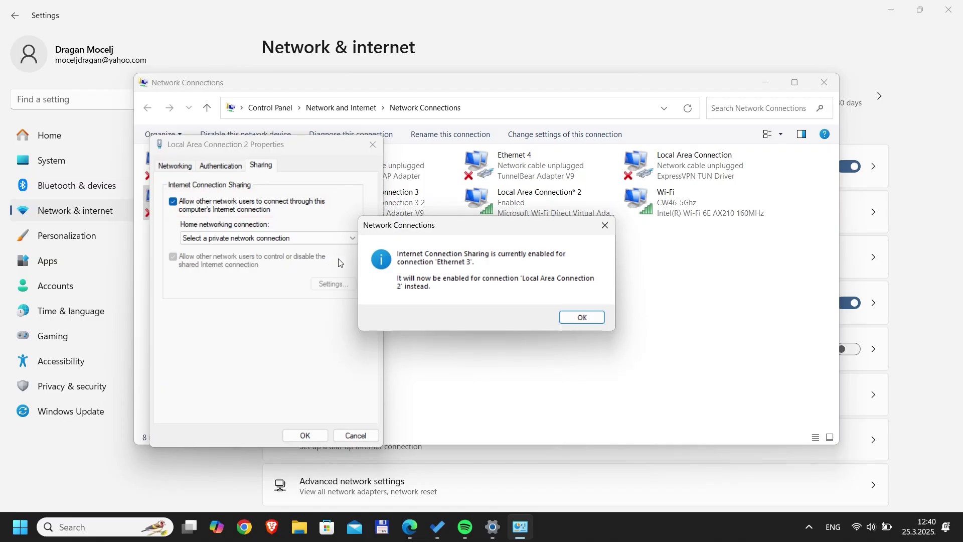
left_click(583, 319)
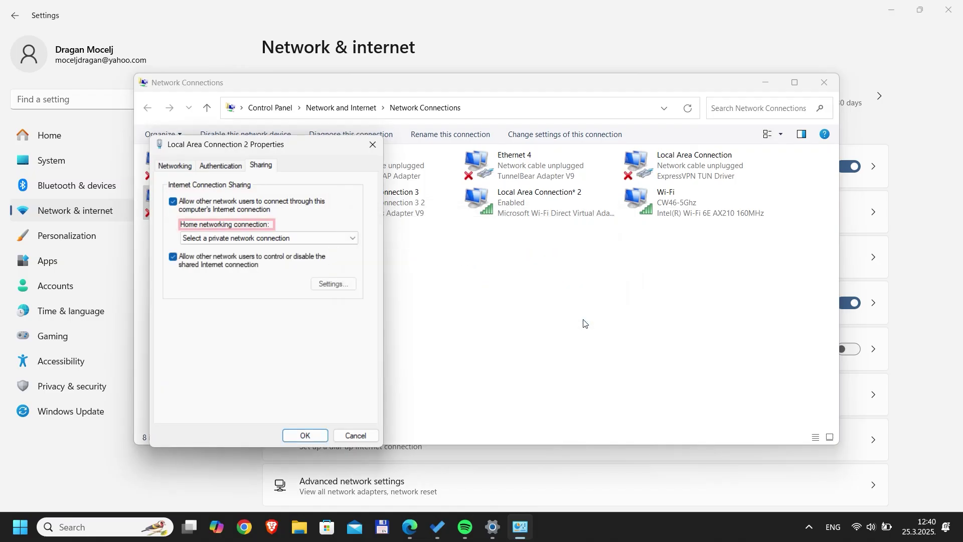
Set the home networking connection to Local Area Connection* 2 and apply the sharing properties
left_click(272, 239)
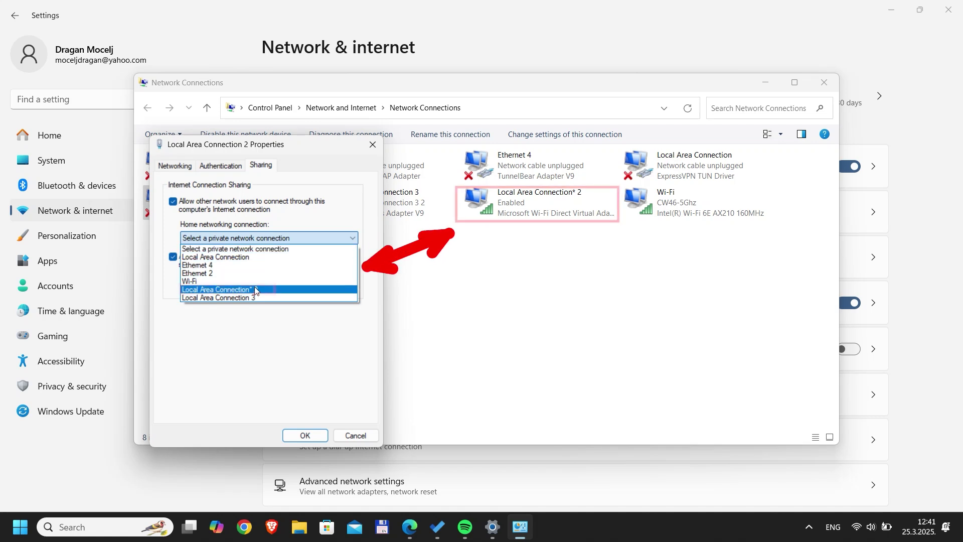
left_click(254, 289)
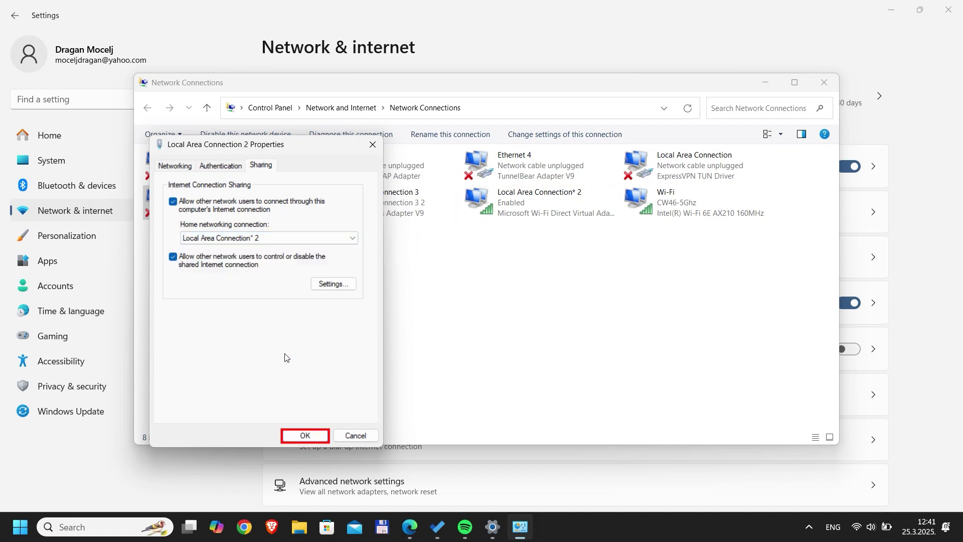
left_click(301, 435)
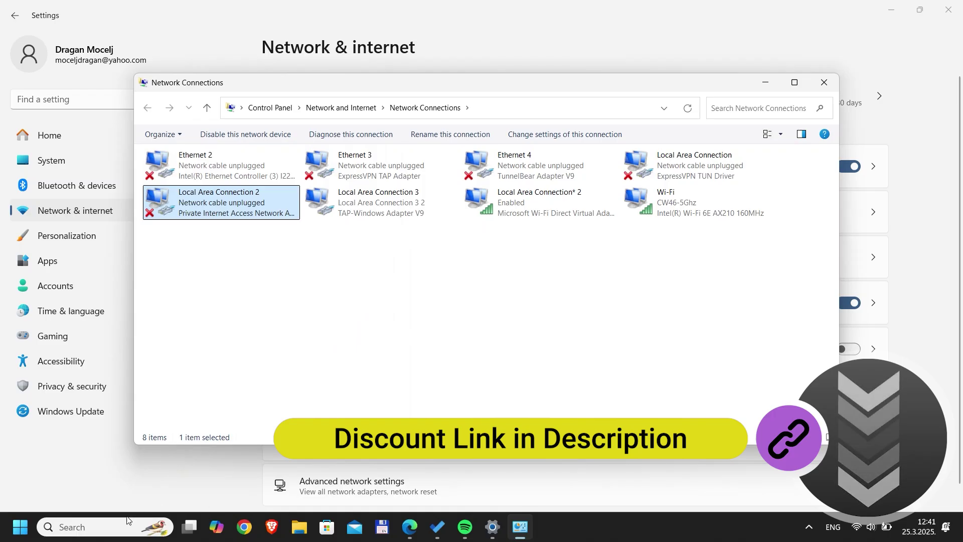
Launch Private Internet Access, select OpenVPN as the protocol in its settings, and close the settings
left_click(113, 524)
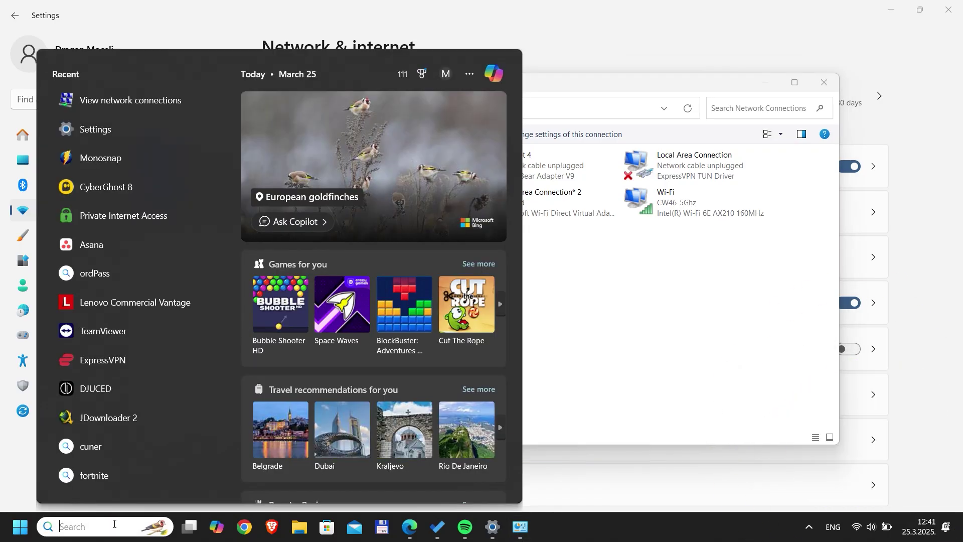
left_click(133, 221)
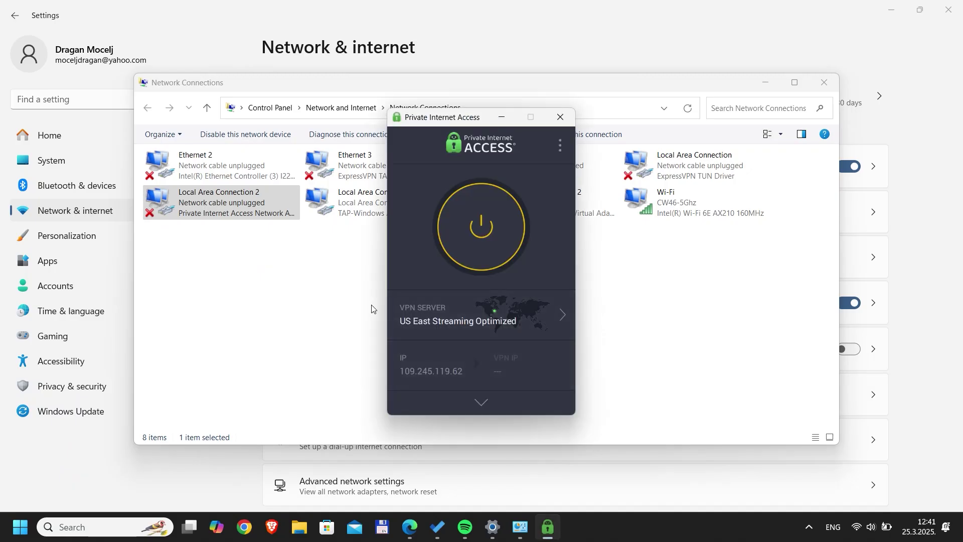
left_click(560, 148)
left_click(507, 173)
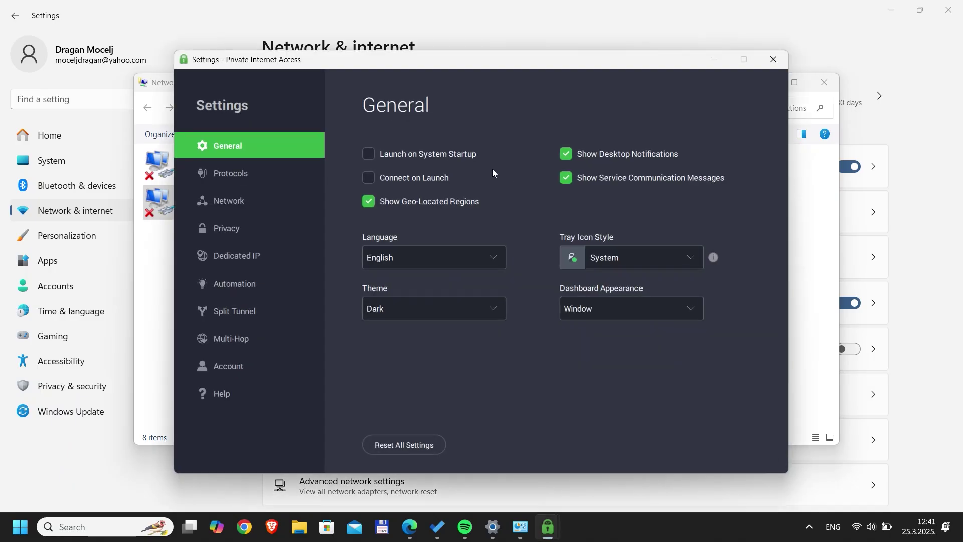
left_click(262, 175)
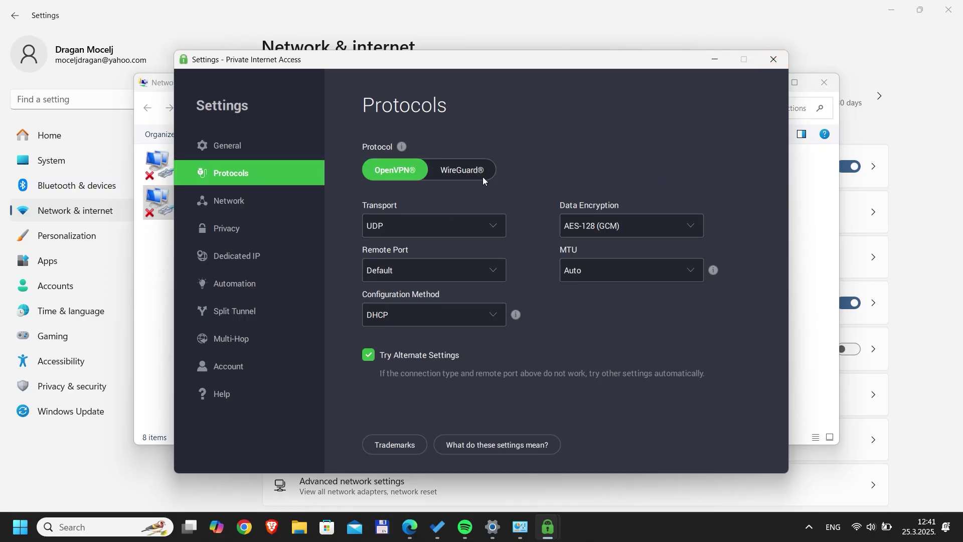
left_click(465, 173)
left_click(399, 173)
left_click(772, 60)
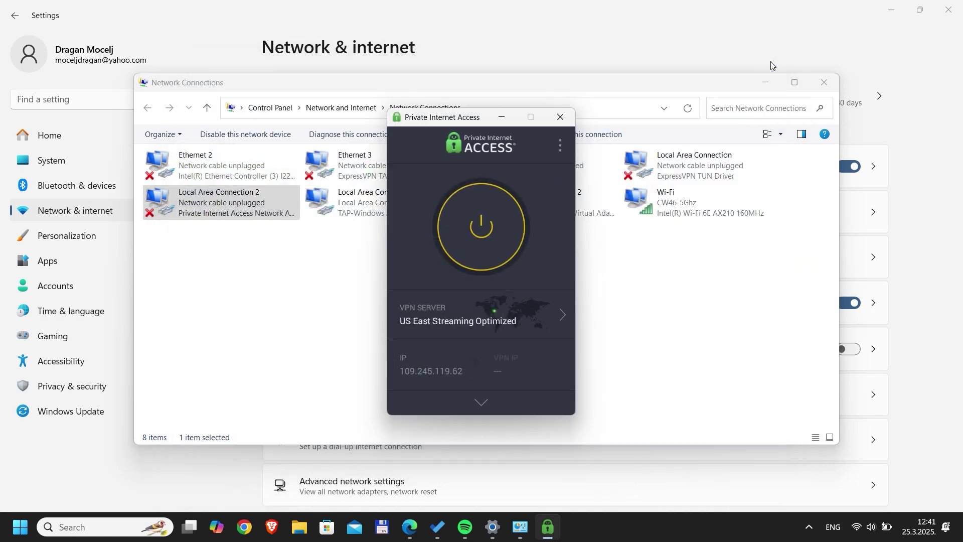
Connect the VPN through US East Streaming Optimized and switch the server to DE Frankfurt
left_click(496, 228)
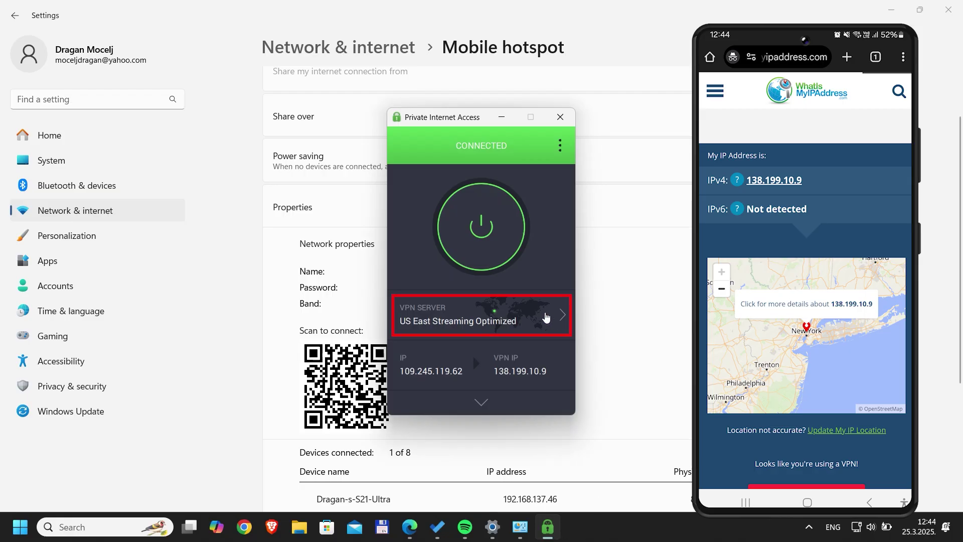
left_click(549, 315)
scroll(573, 249, "down", 3)
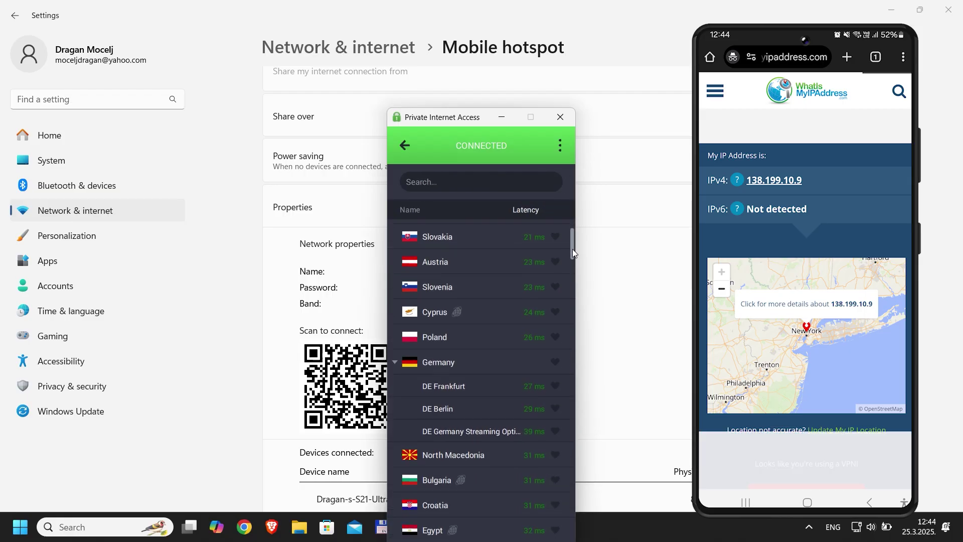
left_click(461, 304)
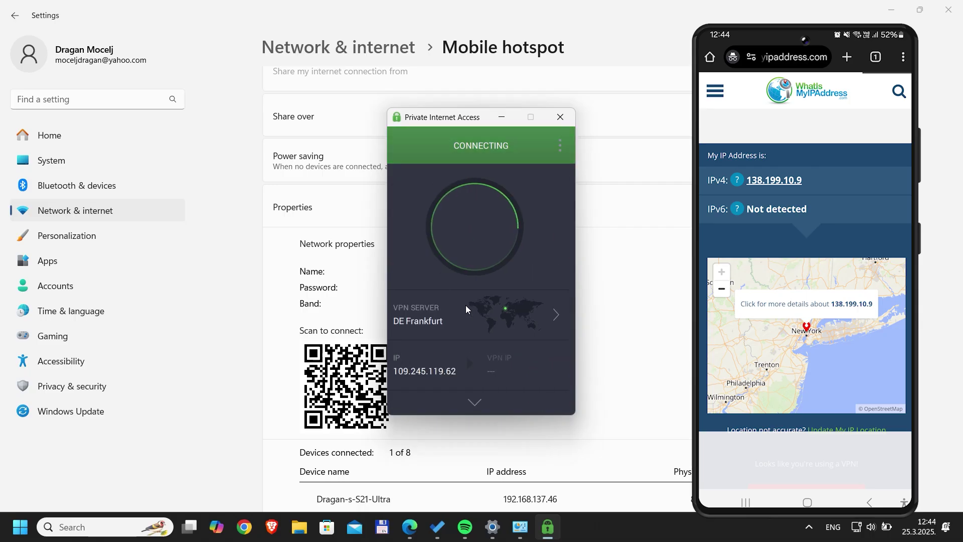